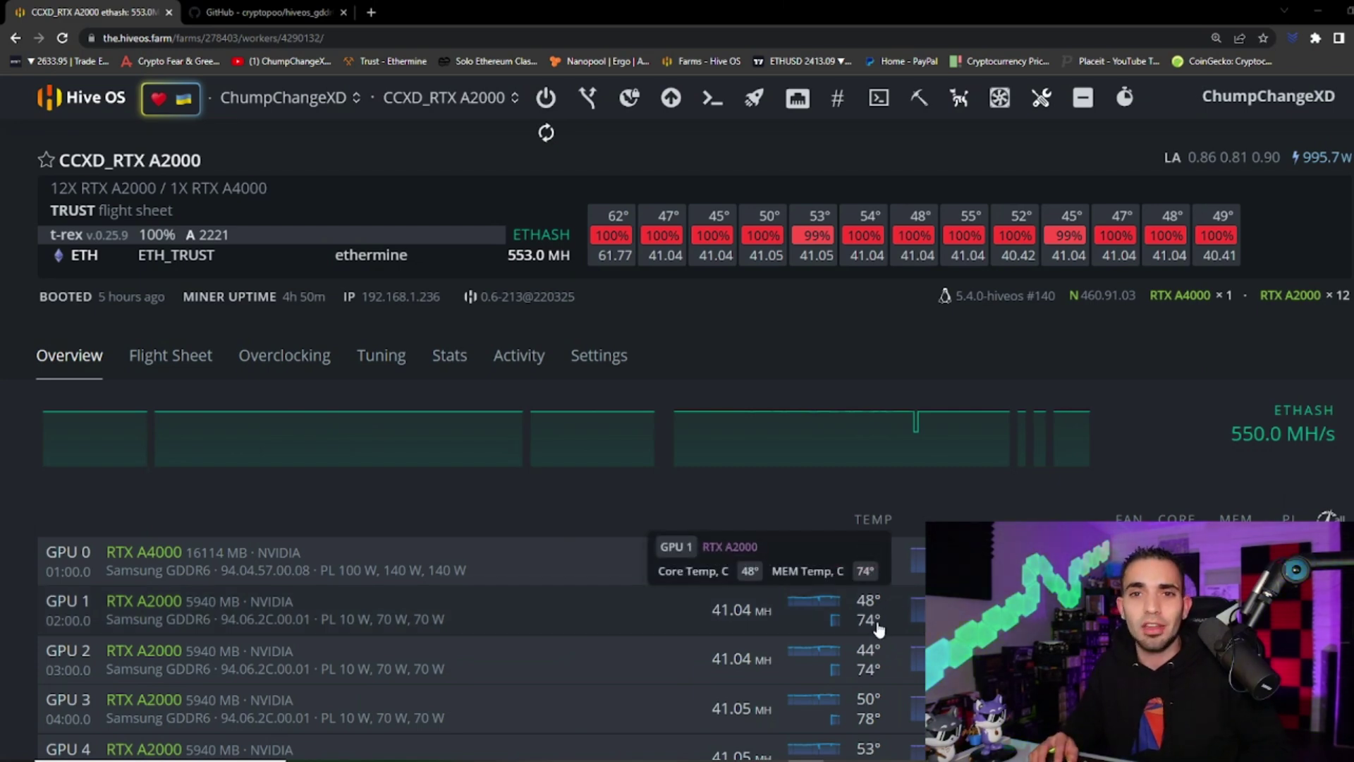
# Step: Scroll through the rig overview to review the GPU temperatures
pyautogui.scroll(-1, 878, 629)
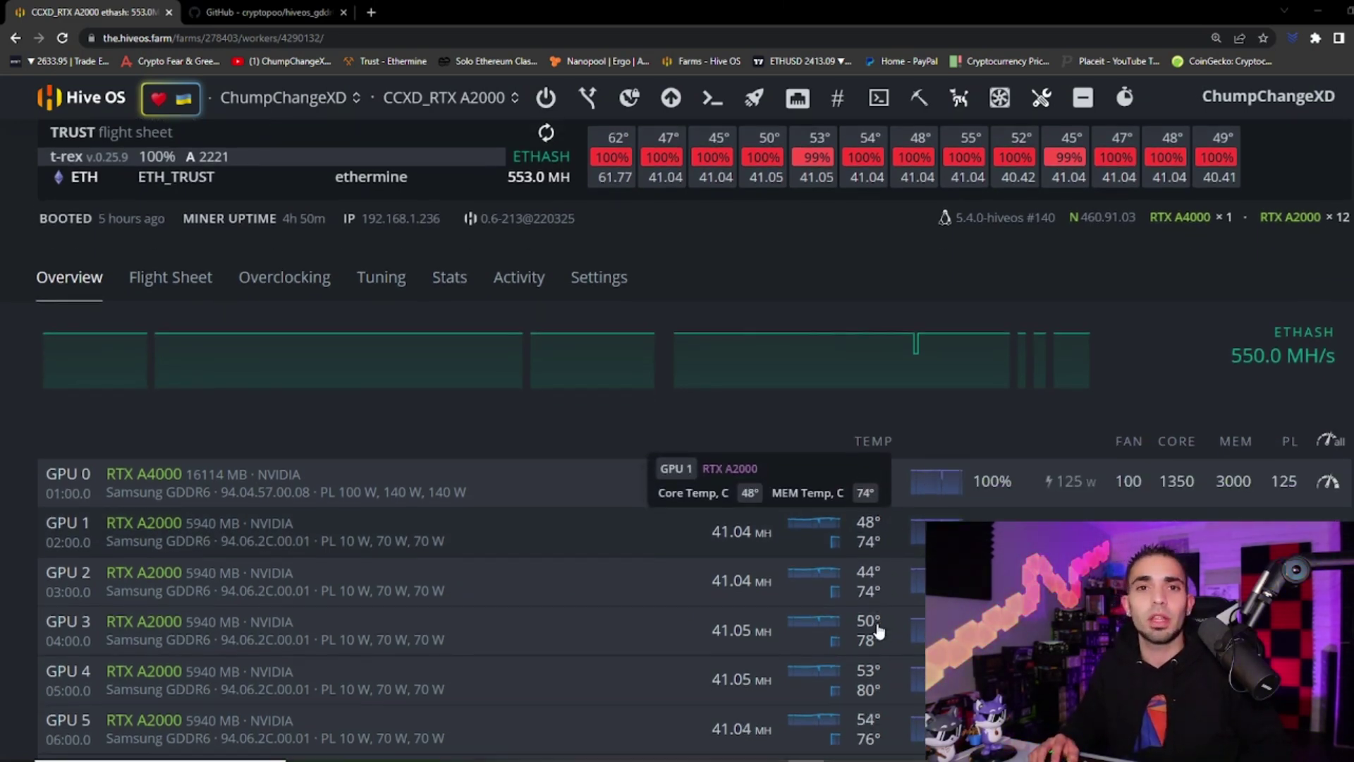
pyautogui.scroll(-1, 878, 629)
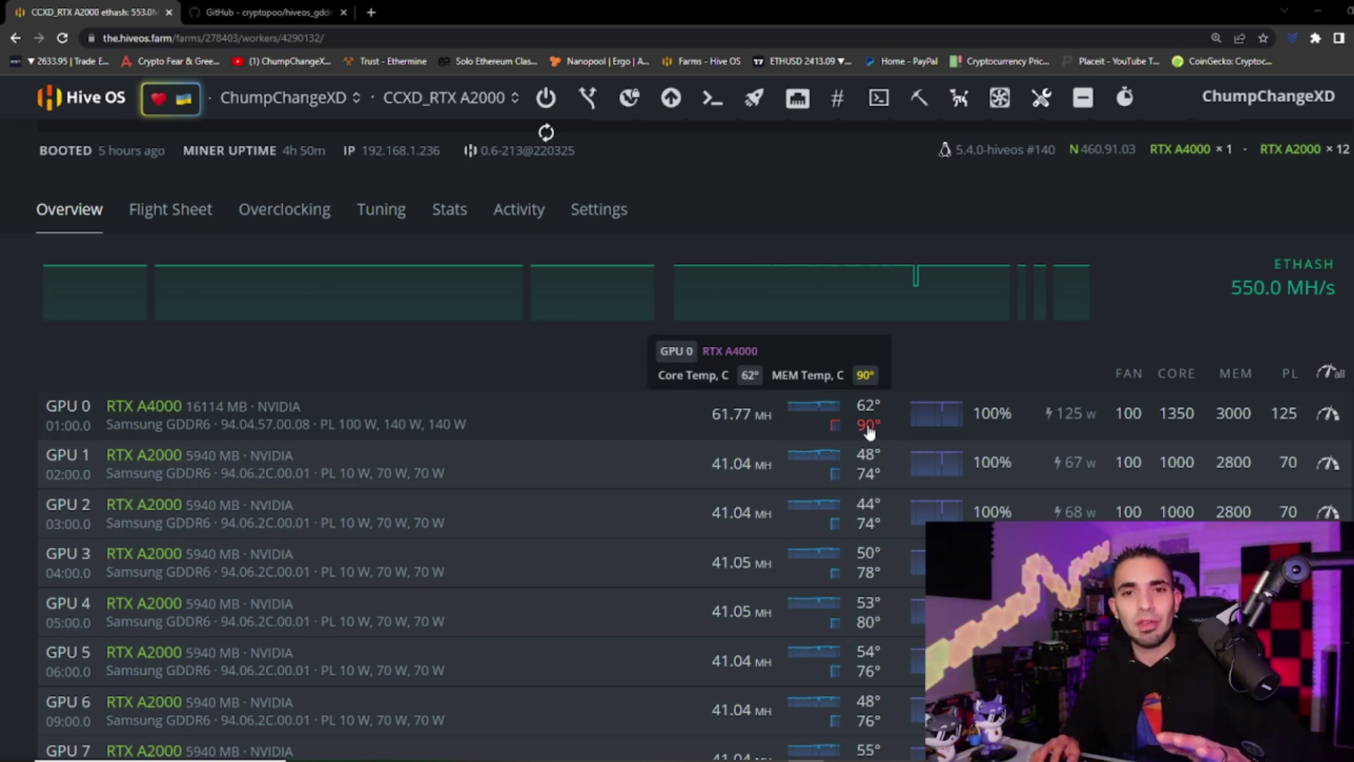
pyautogui.scroll(1, 580, 379)
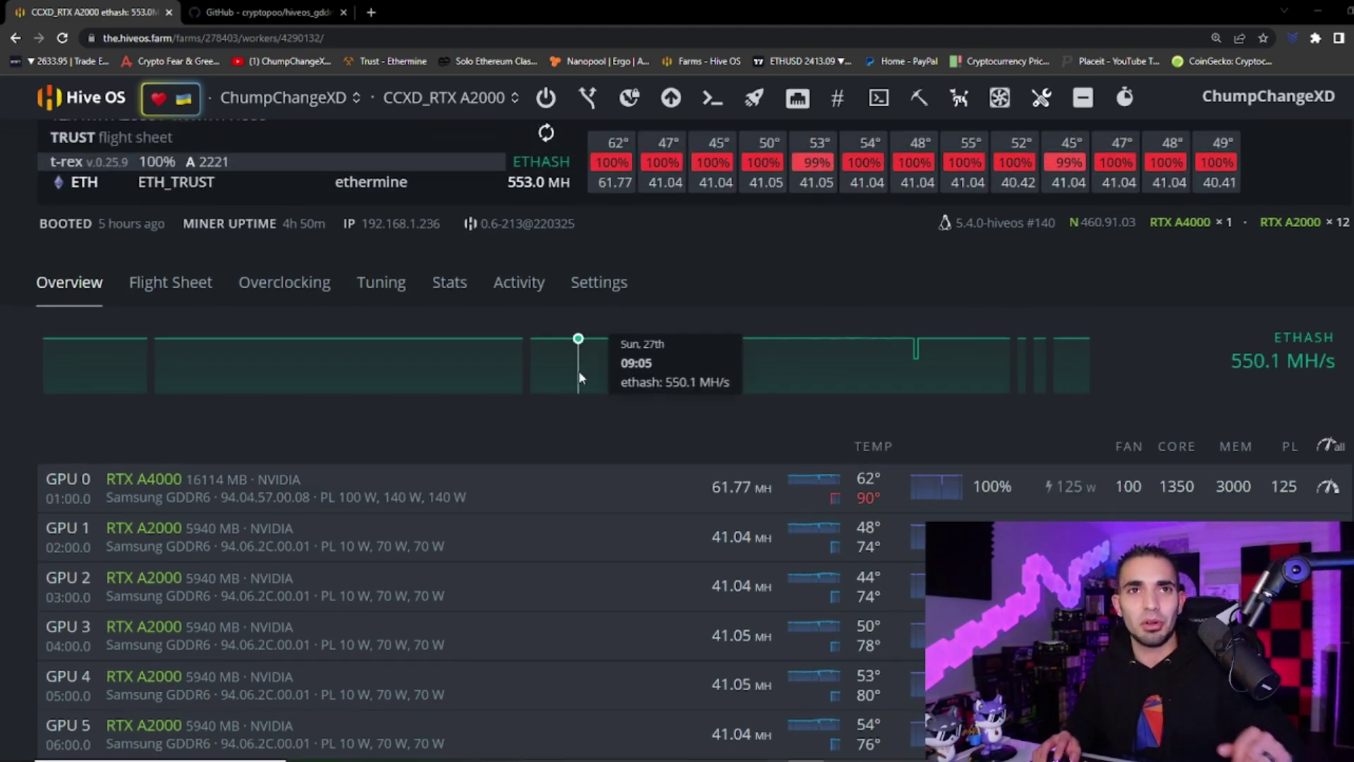
pyautogui.scroll(1, 580, 378)
# Step: Start a Hive Shell session for the CCXD_RTX A2000 rig, then show the gddr6x temps GitHub page
pyautogui.click(452, 97)
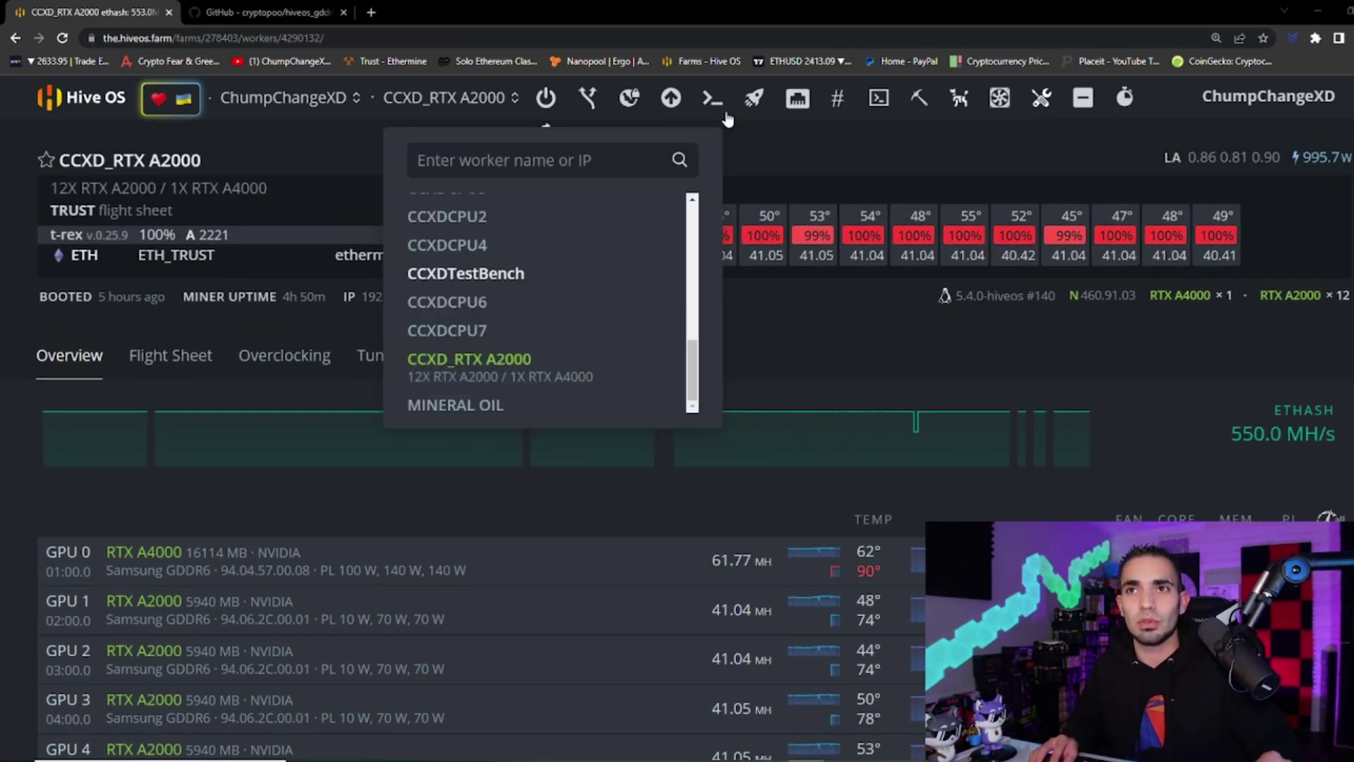
pyautogui.click(879, 98)
pyautogui.click(940, 140)
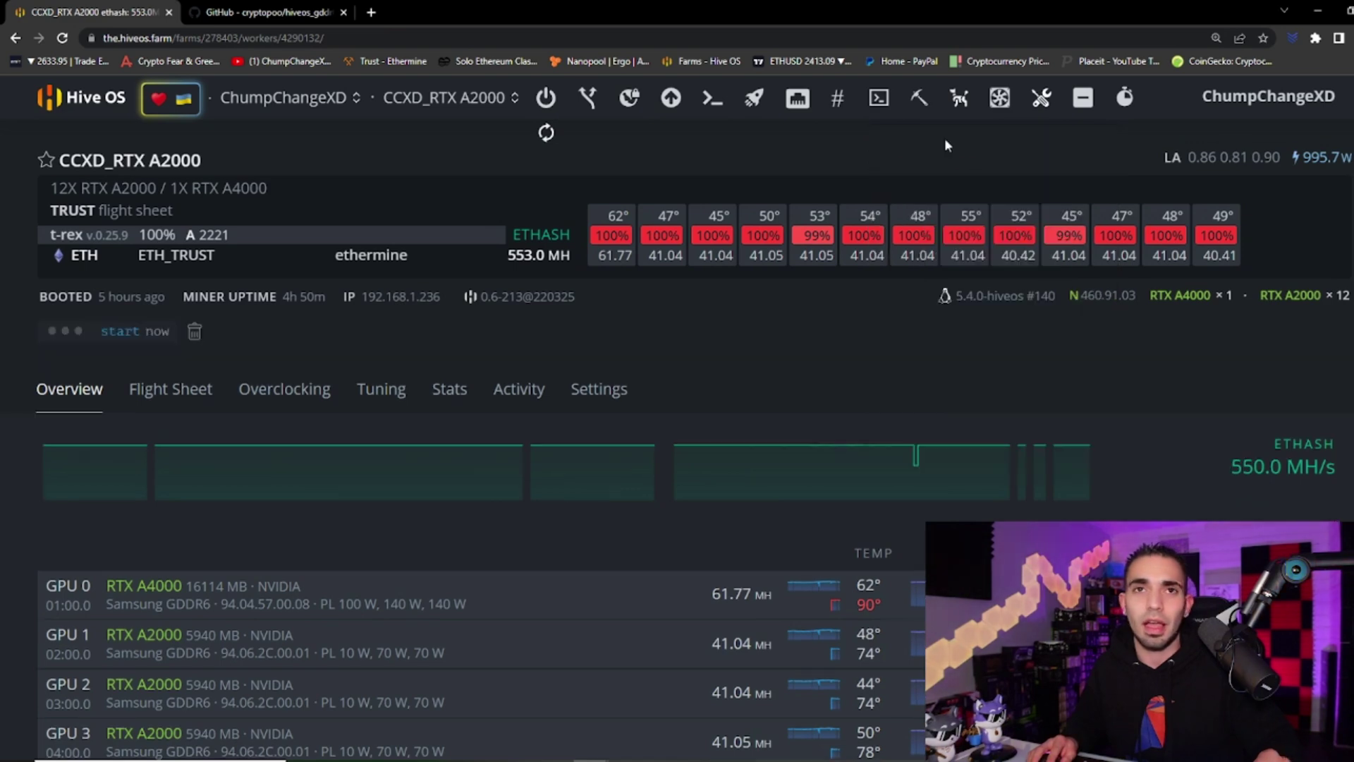
pyautogui.click(252, 18)
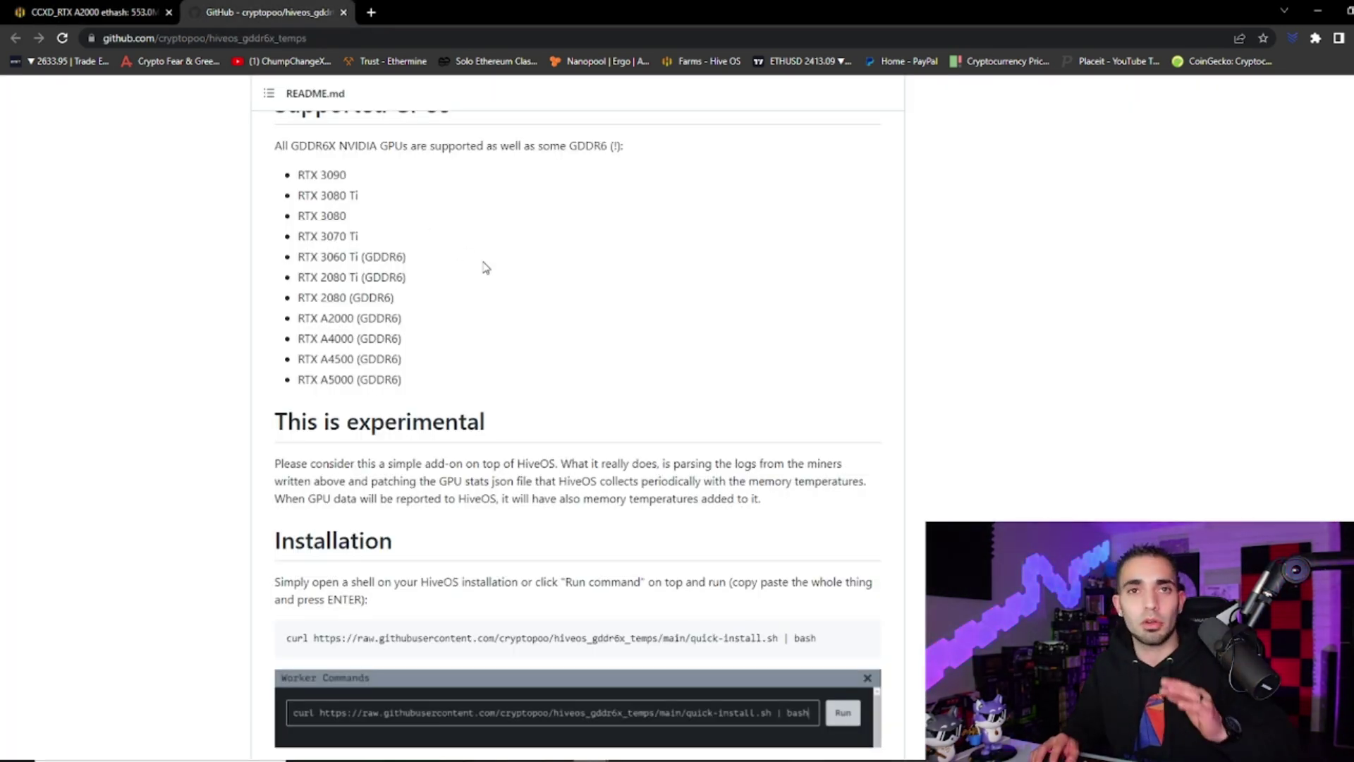
pyautogui.scroll(3, 487, 268)
pyautogui.scroll(4, 500, 279)
pyautogui.scroll(2, 505, 282)
pyautogui.scroll(2, 505, 281)
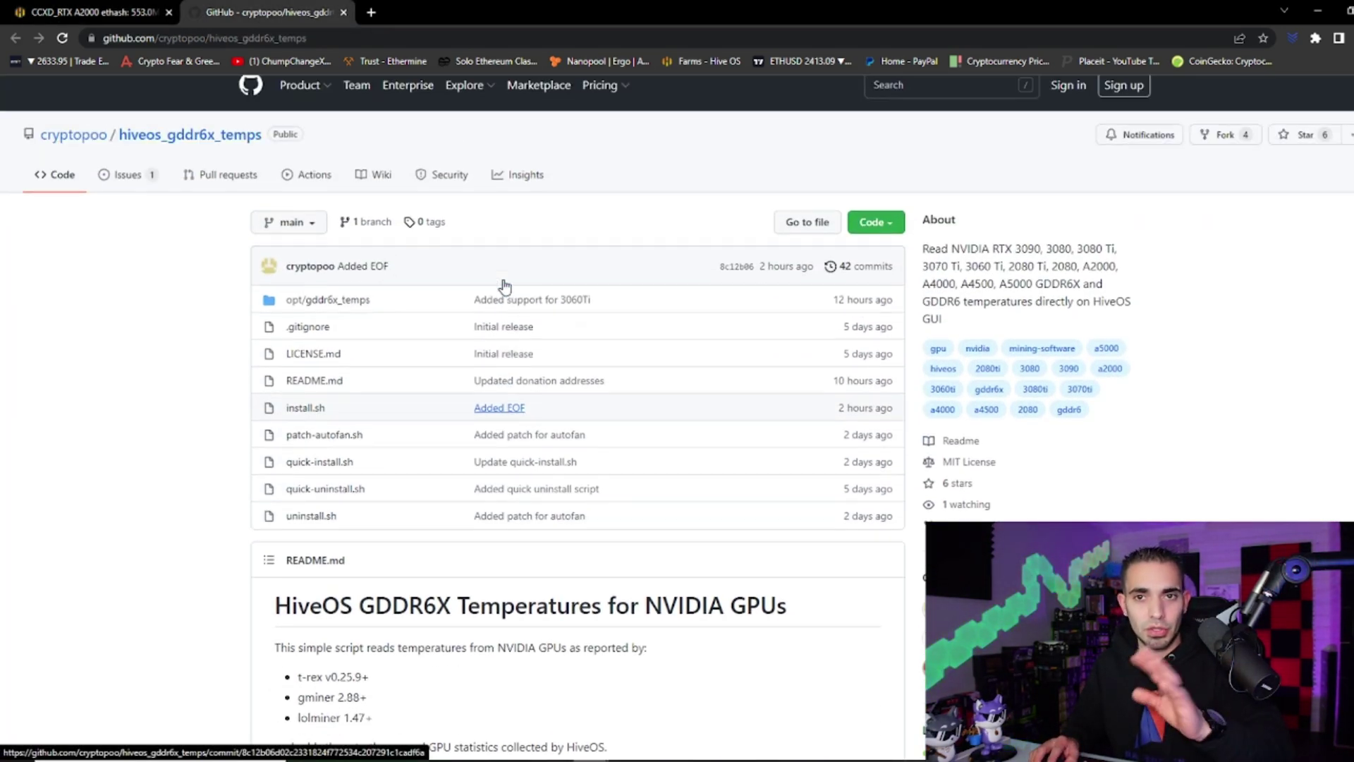
pyautogui.scroll(-3, 441, 519)
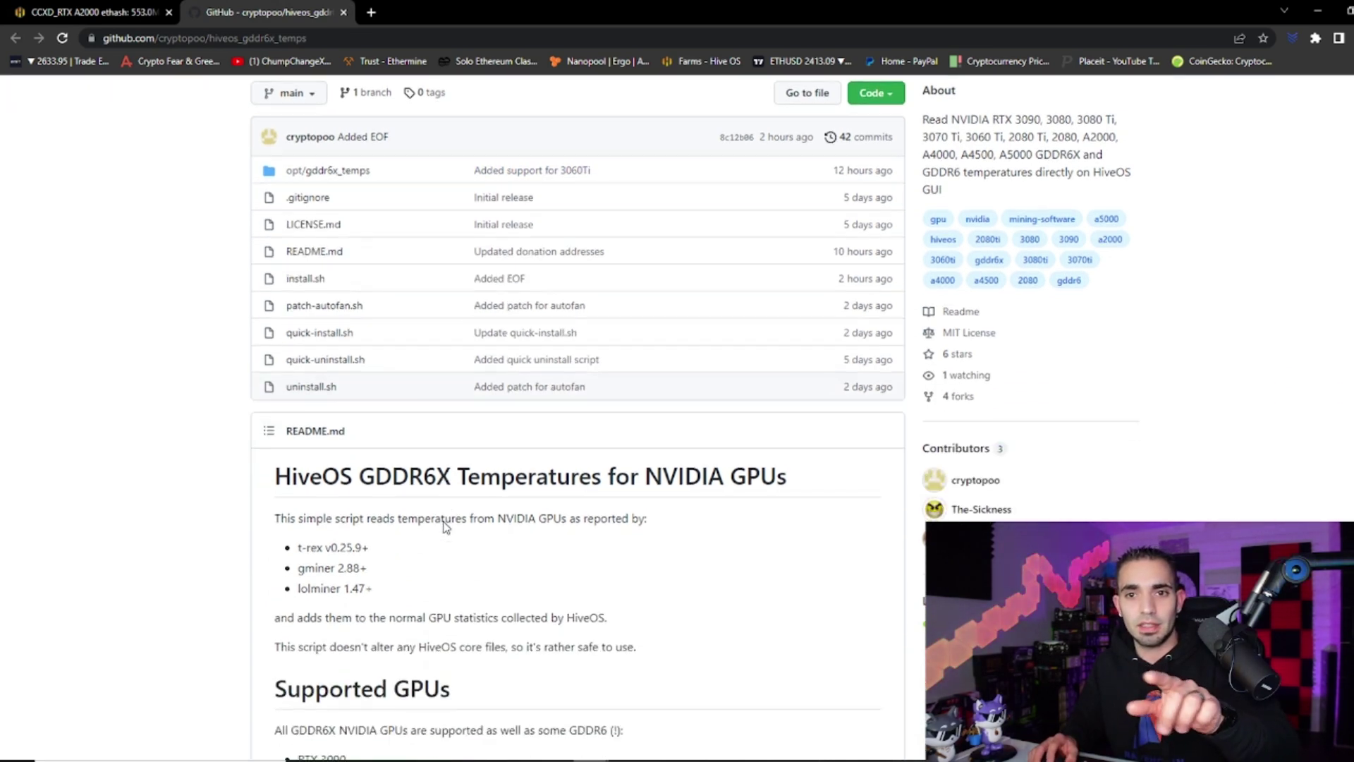
pyautogui.scroll(-1, 446, 525)
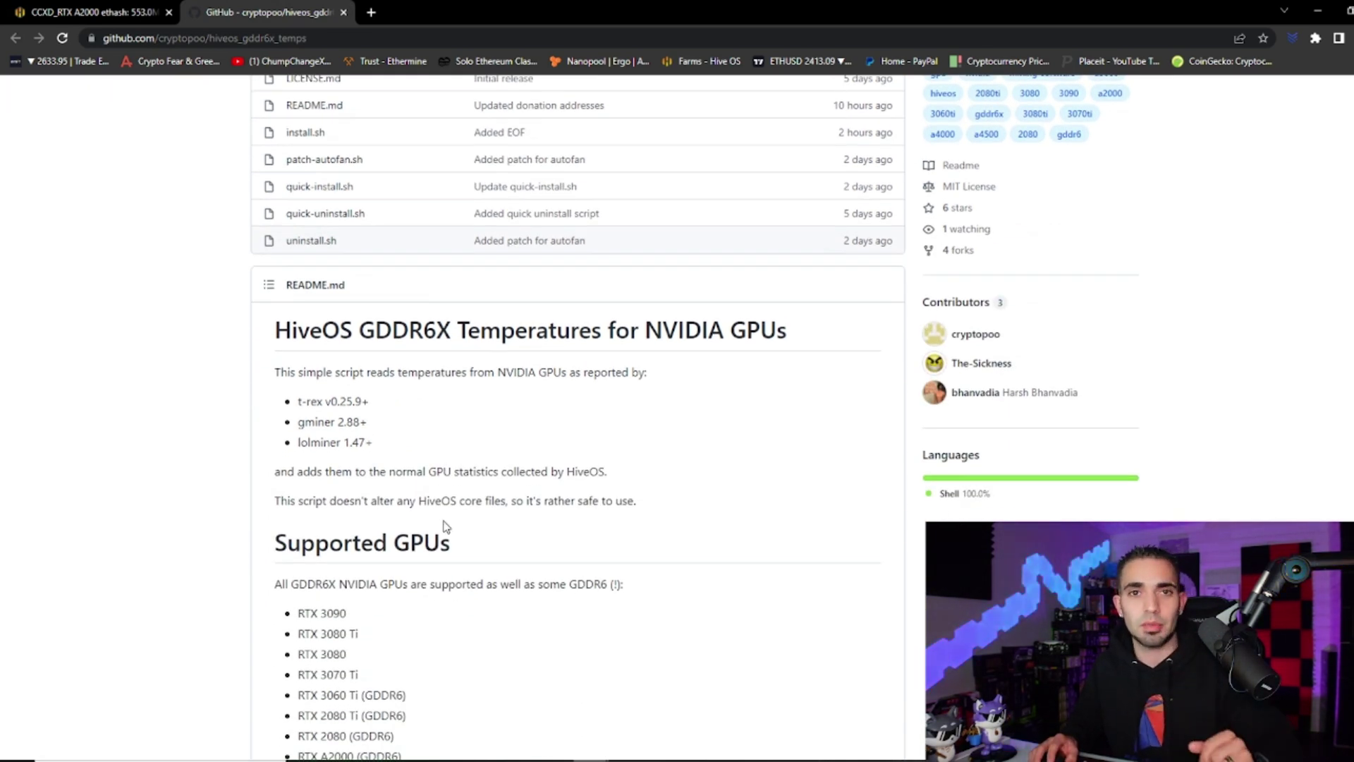
pyautogui.scroll(-2, 444, 523)
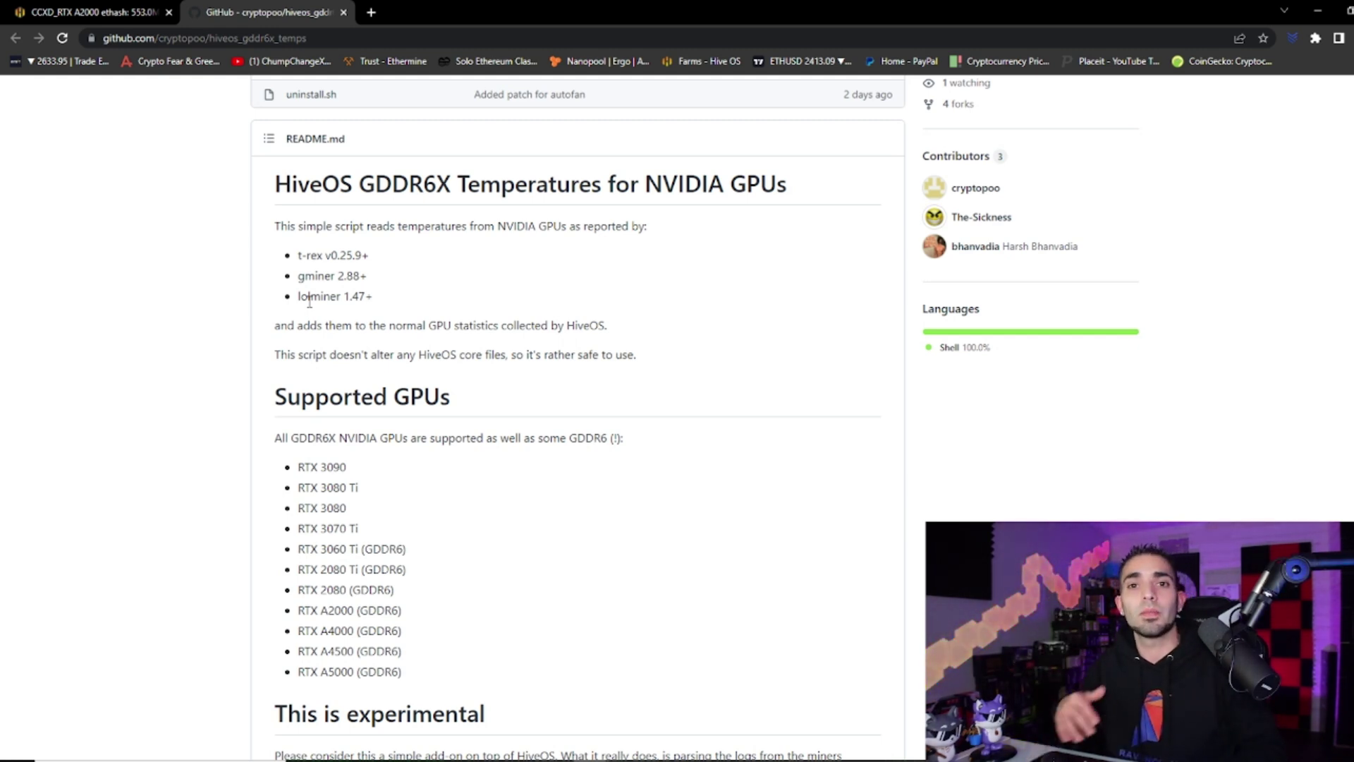
pyautogui.scroll(-3, 307, 282)
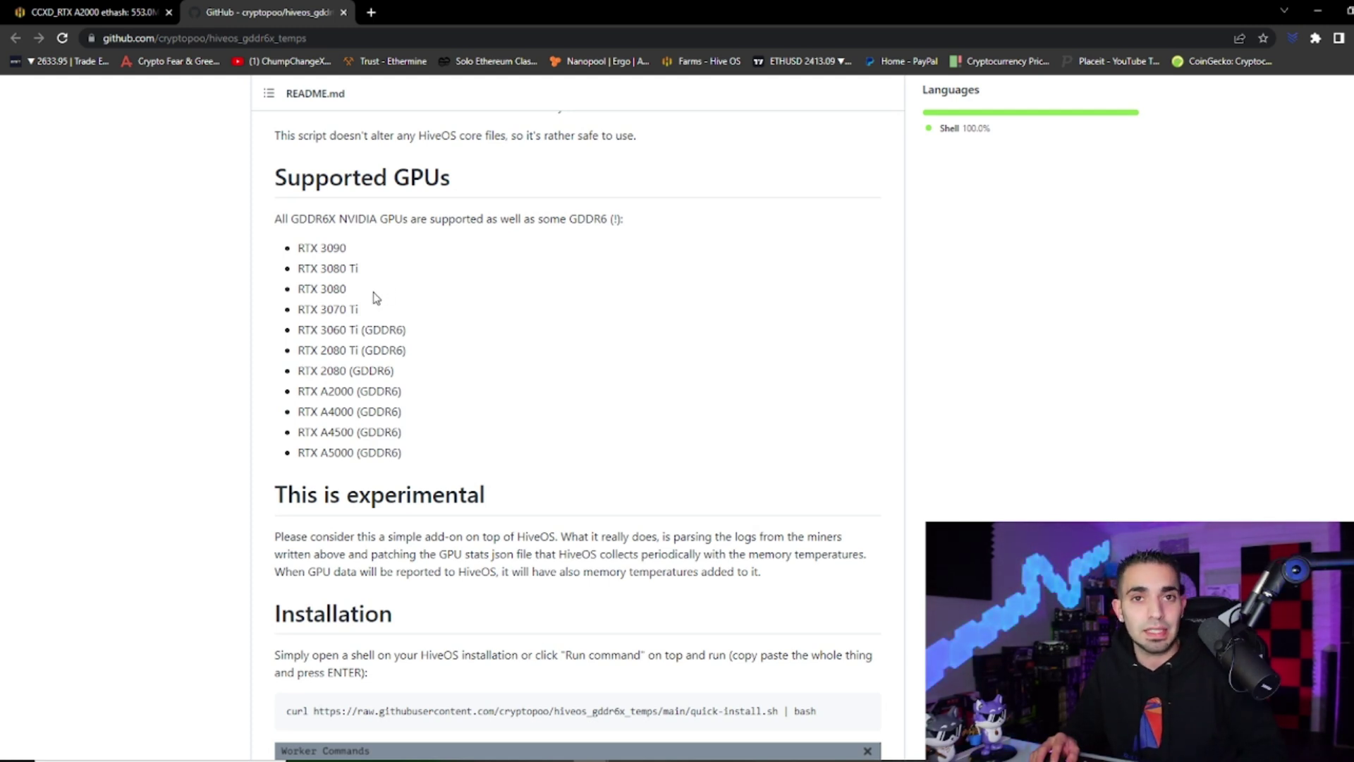
pyautogui.scroll(-1, 352, 354)
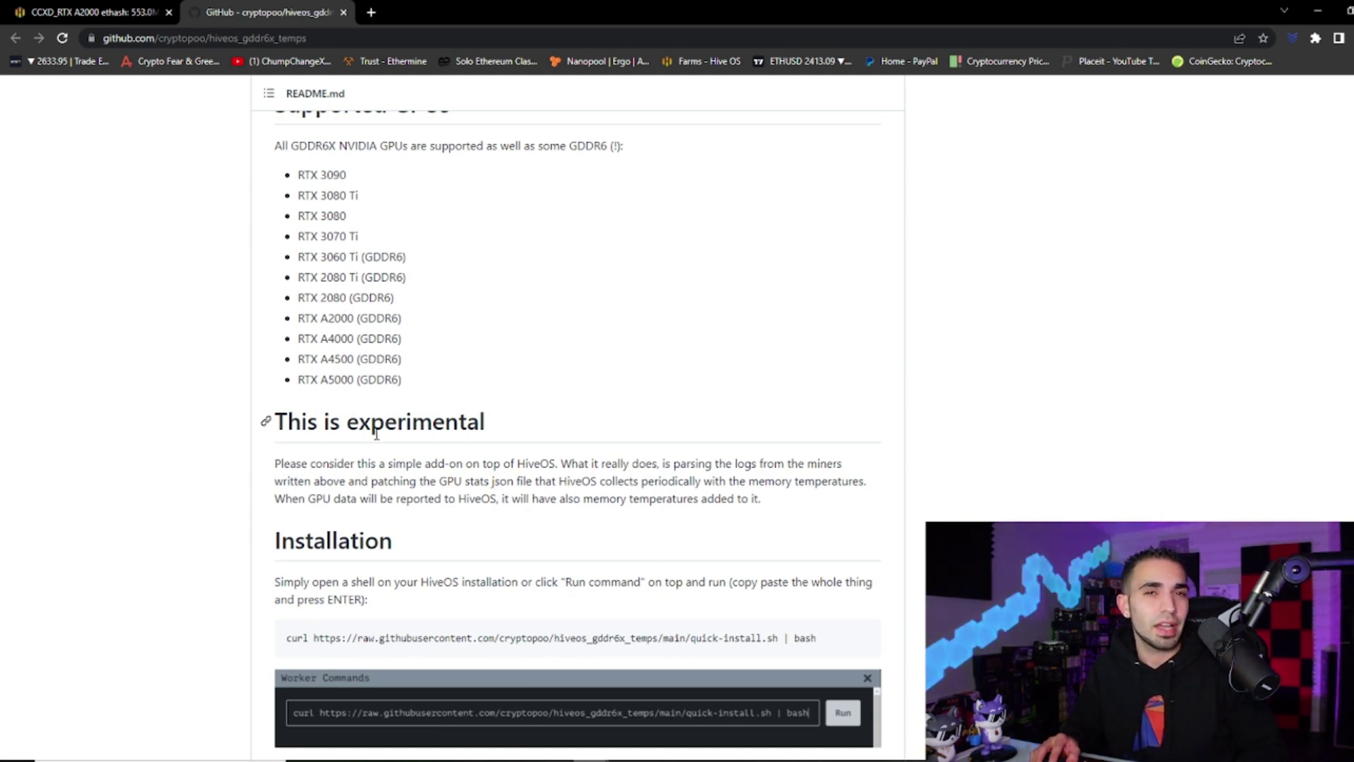
pyautogui.scroll(1, 380, 446)
pyautogui.scroll(2, 409, 437)
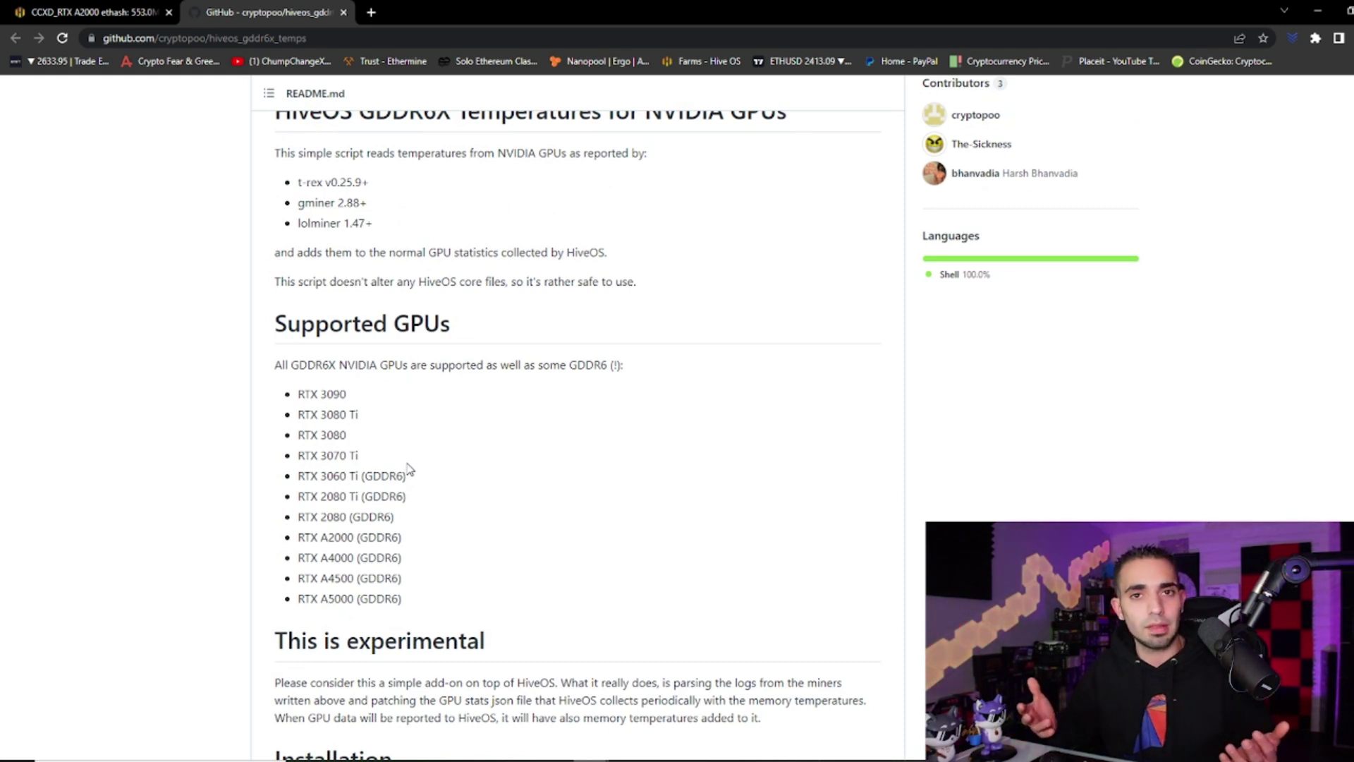
# Step: Launch the rig's Hive Shell terminal in a new tab from the worker page
pyautogui.click(79, 19)
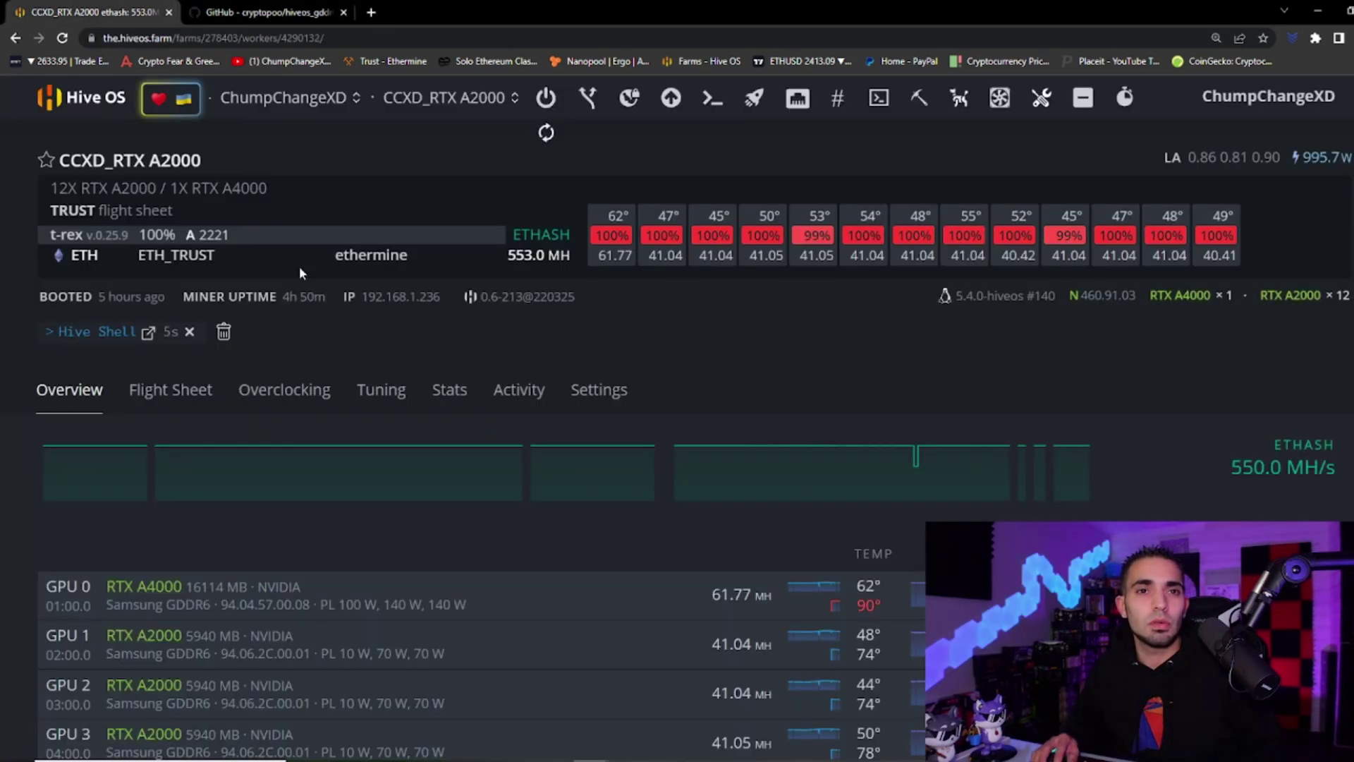
pyautogui.click(148, 335)
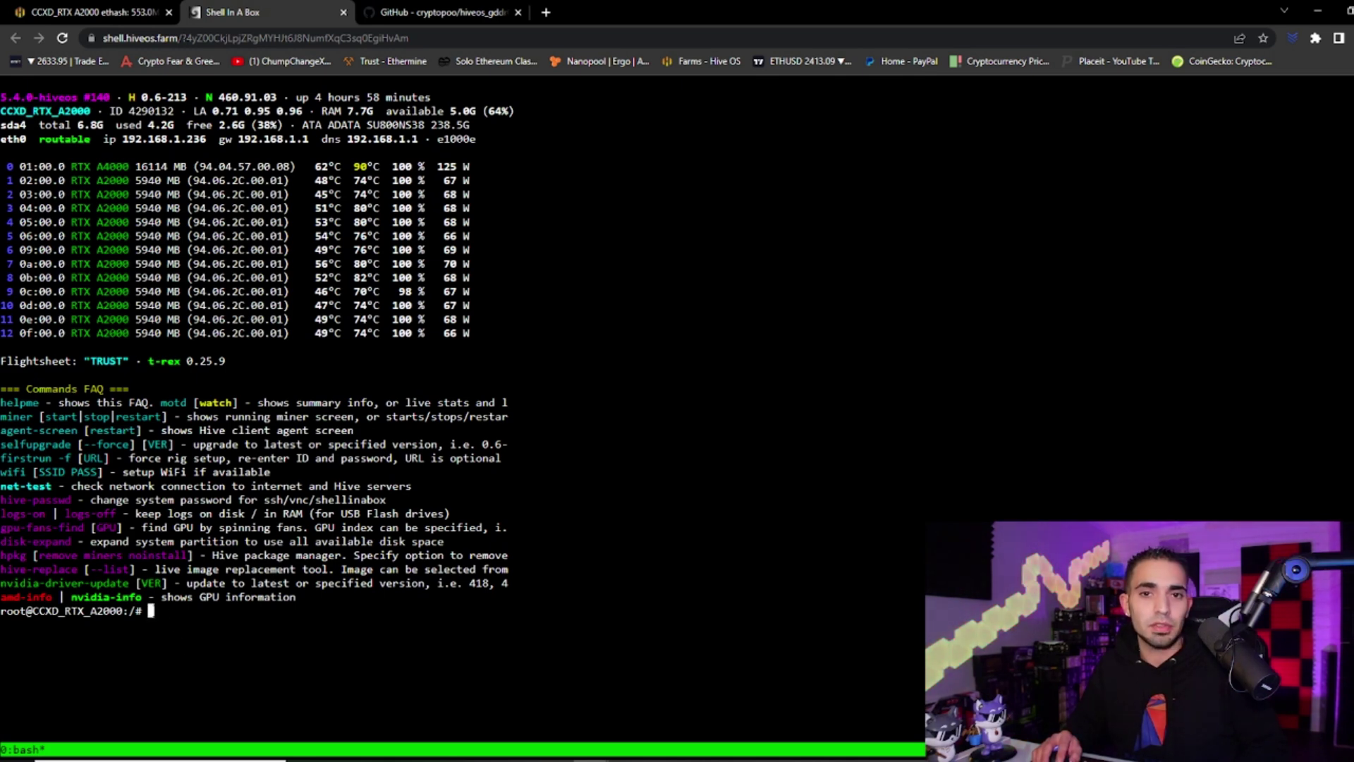
# Step: Scroll the hiveos_gddr6x_temps README to its curl quick-install command
pyautogui.click(460, 11)
pyautogui.scroll(-2, 635, 416)
pyautogui.scroll(-3, 637, 410)
pyautogui.scroll(-2, 706, 437)
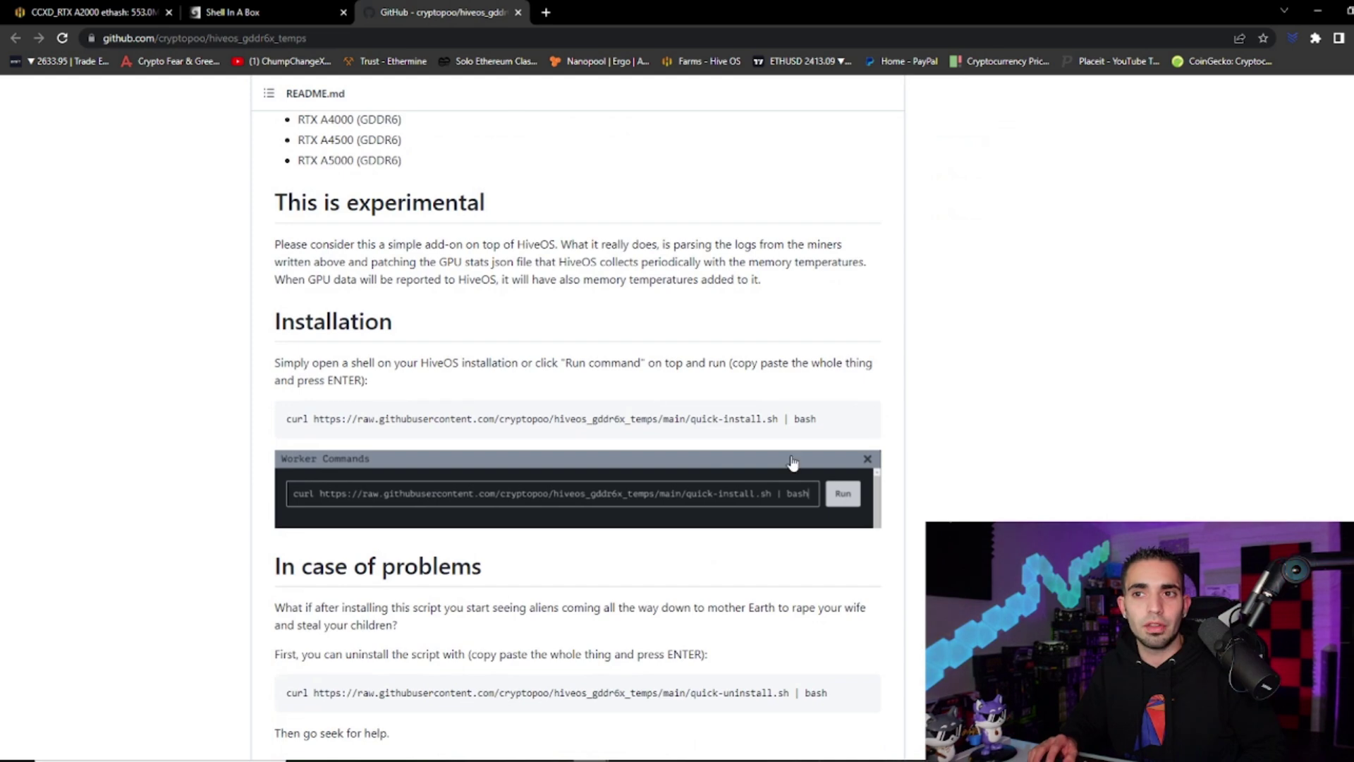
pyautogui.moveTo(864, 421)
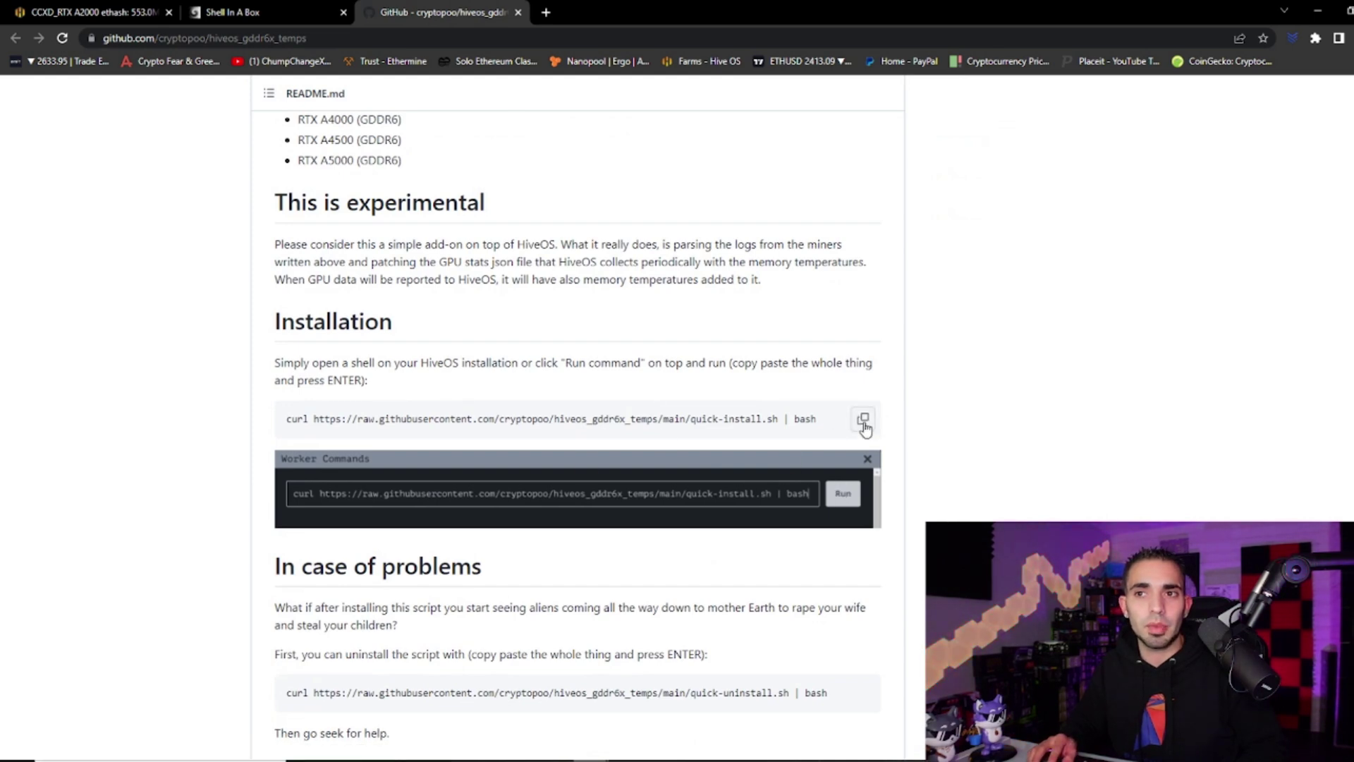
# Step: Paste the curl install command into the Shell In A Box prompt via Paste from browser
pyautogui.click(236, 12)
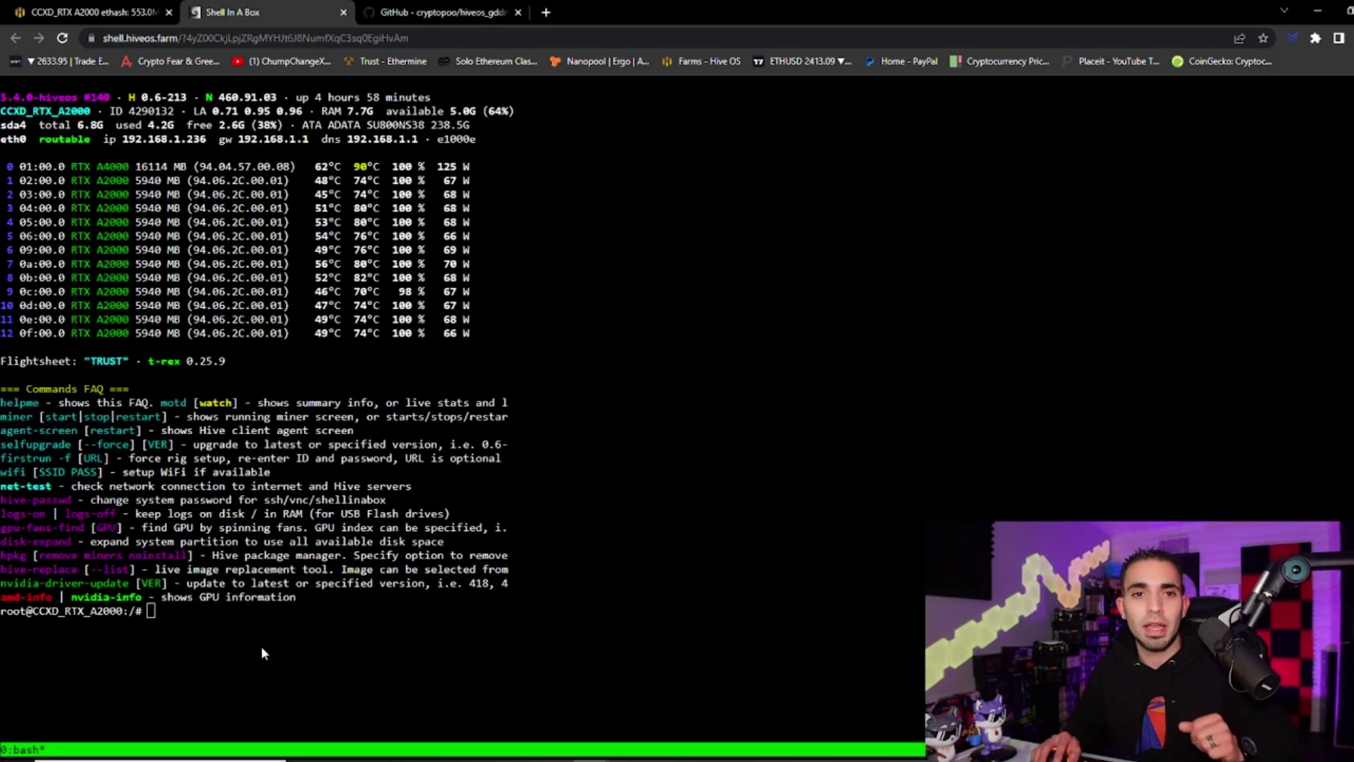
pyautogui.rightClick(175, 613)
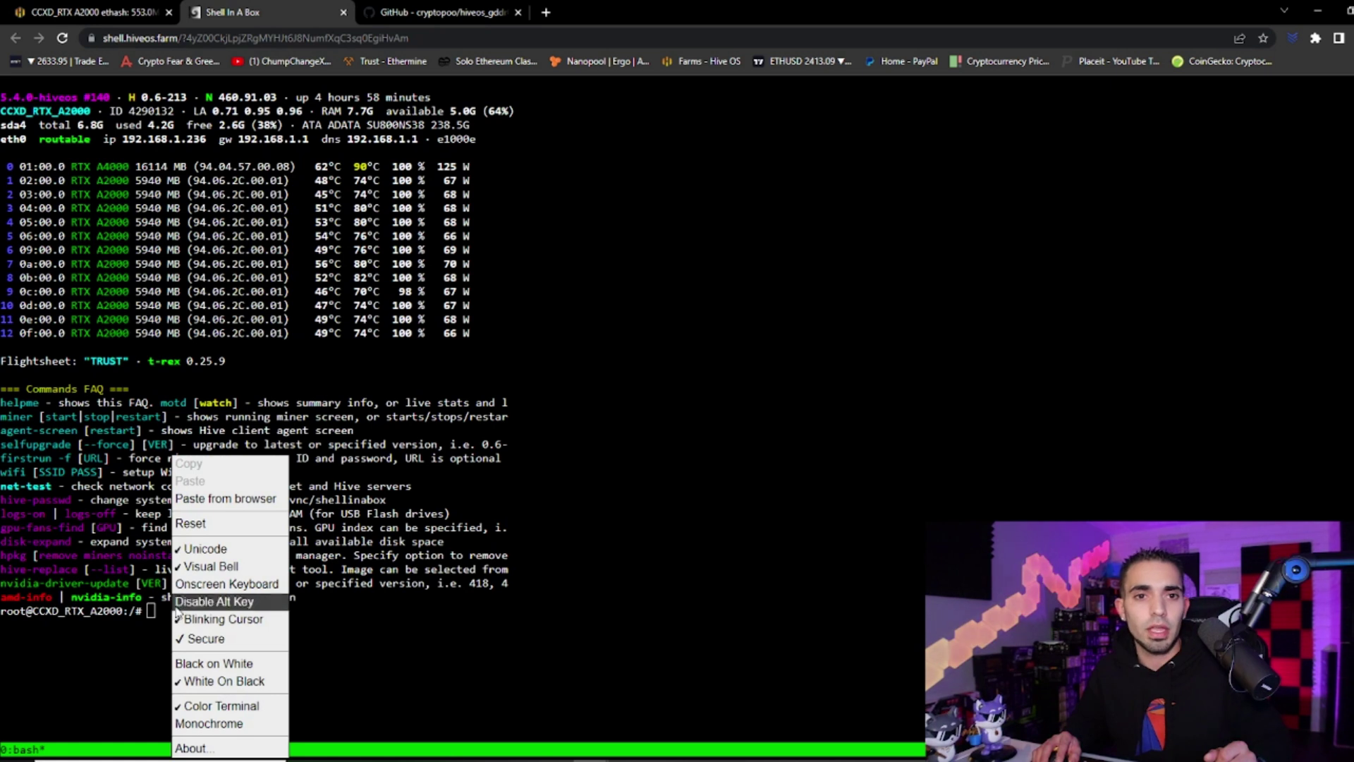
pyautogui.click(211, 501)
pyautogui.rightClick(627, 125)
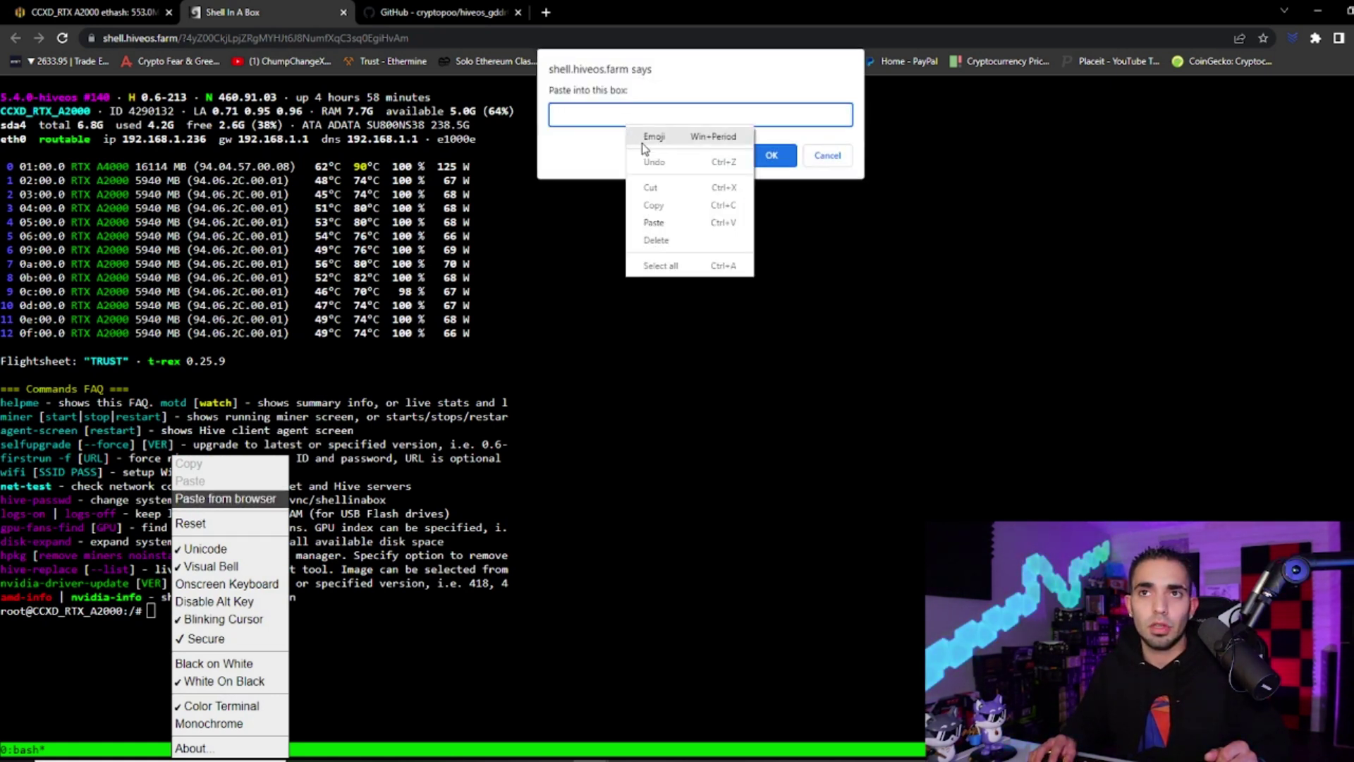
pyautogui.click(653, 223)
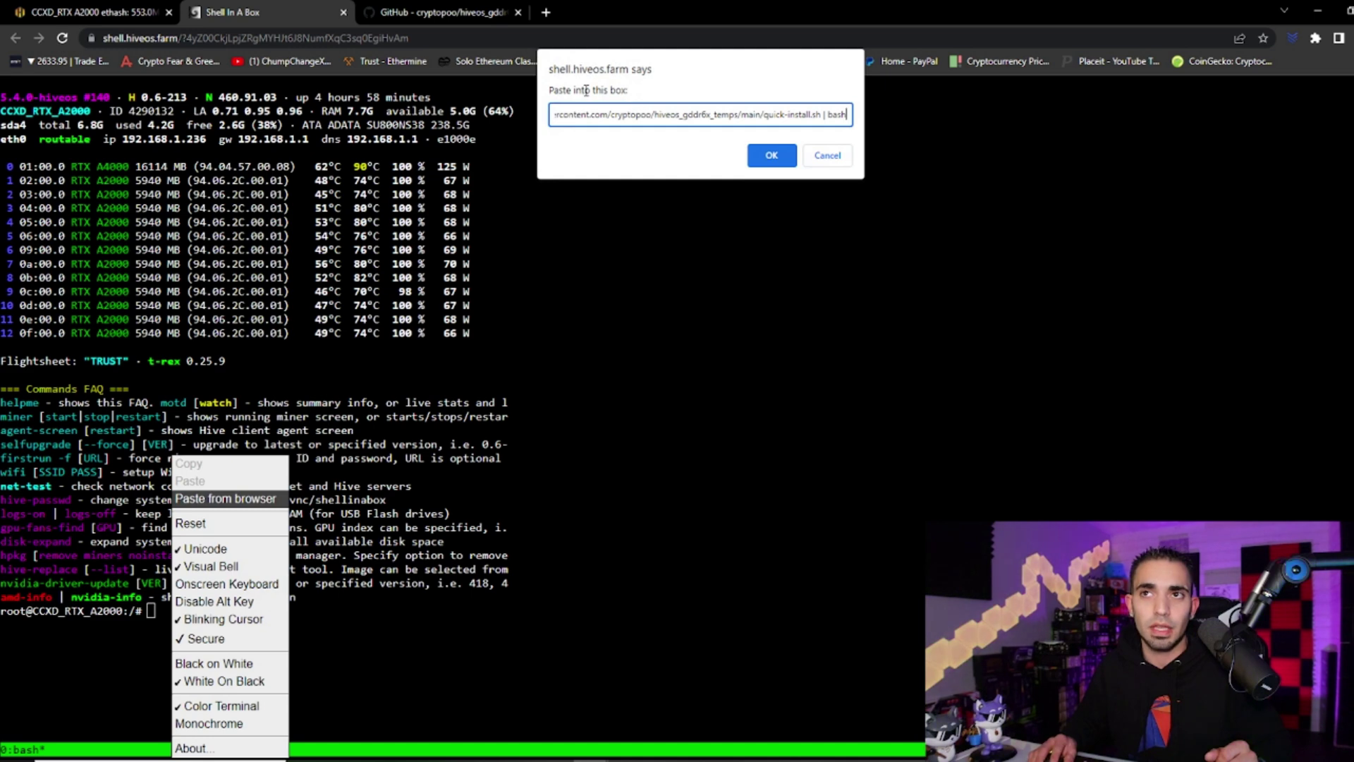
pyautogui.click(772, 155)
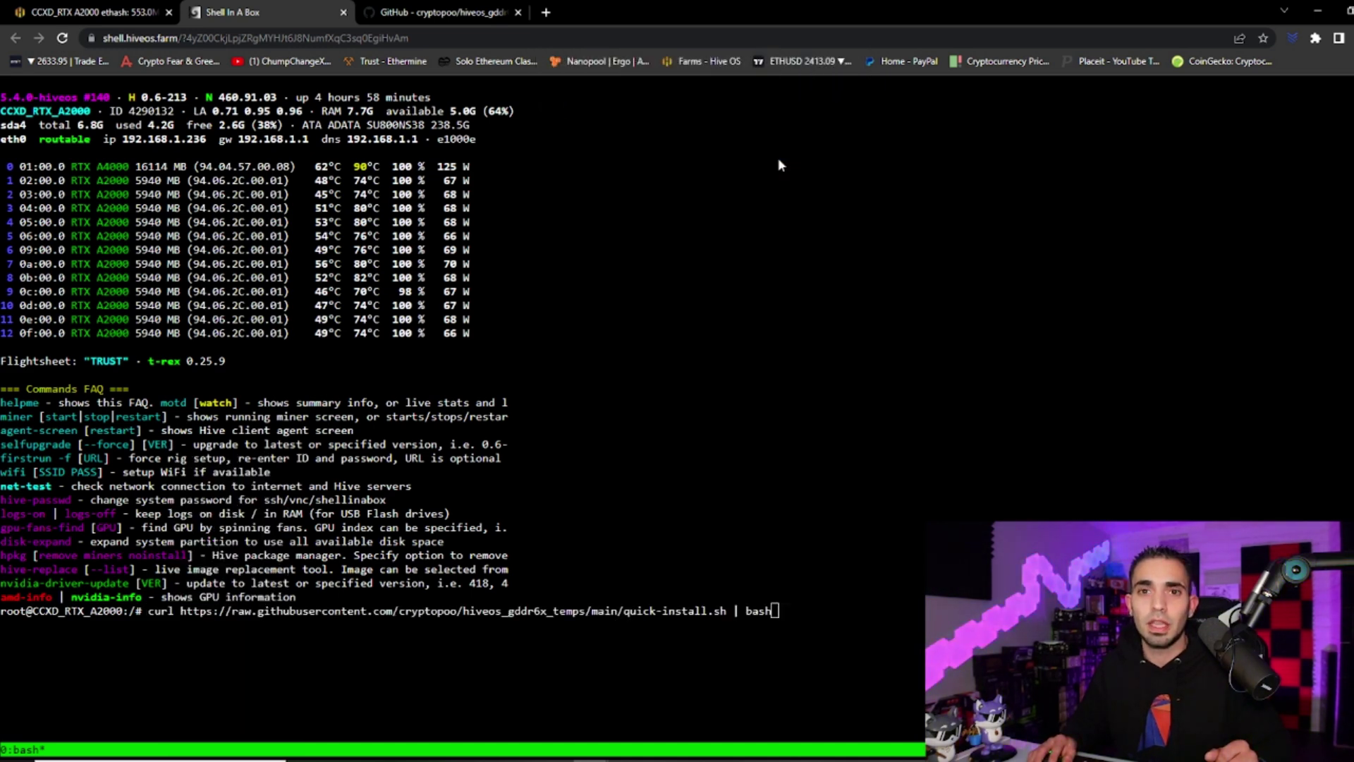
# Step: Run the install command until it reports Installed and activated, then close the shell tab
pyautogui.press('Return')
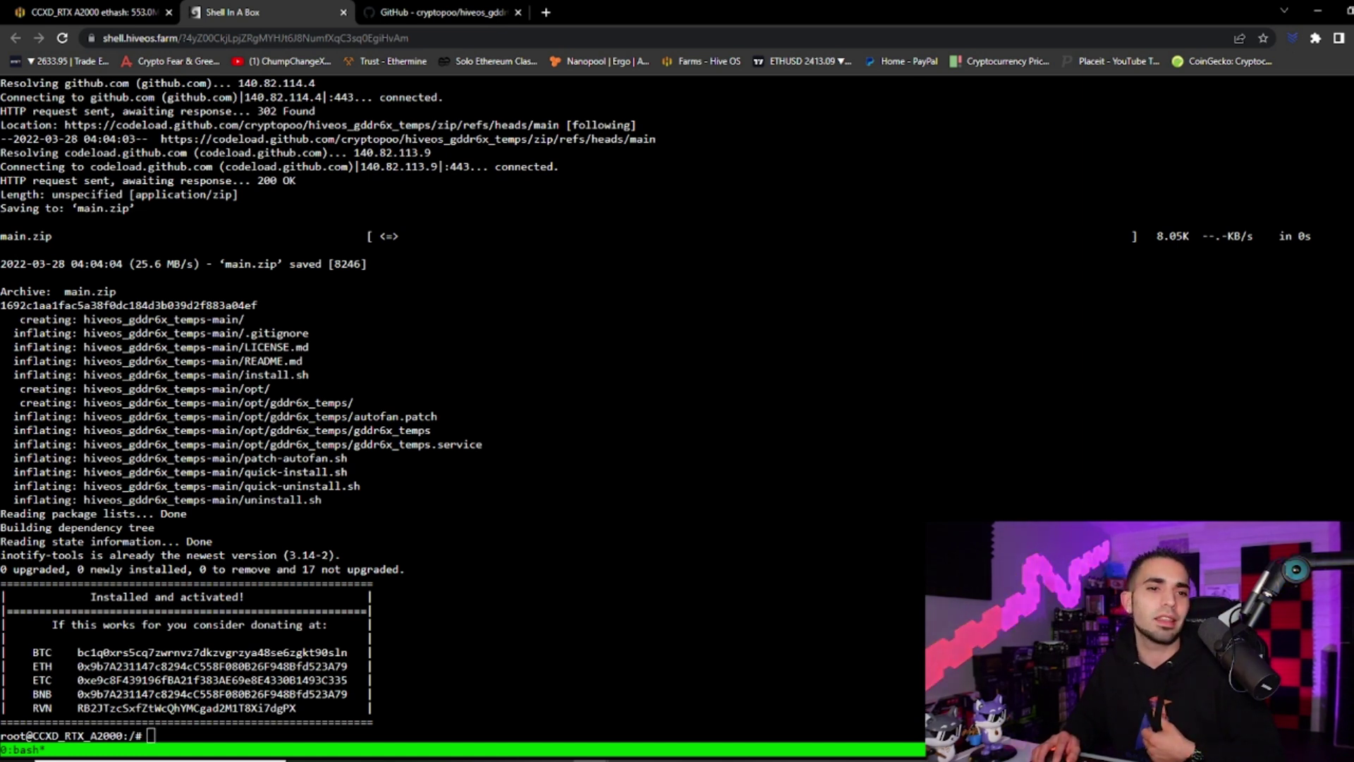
pyautogui.moveTo(32, 639); pyautogui.dragTo(308, 708)
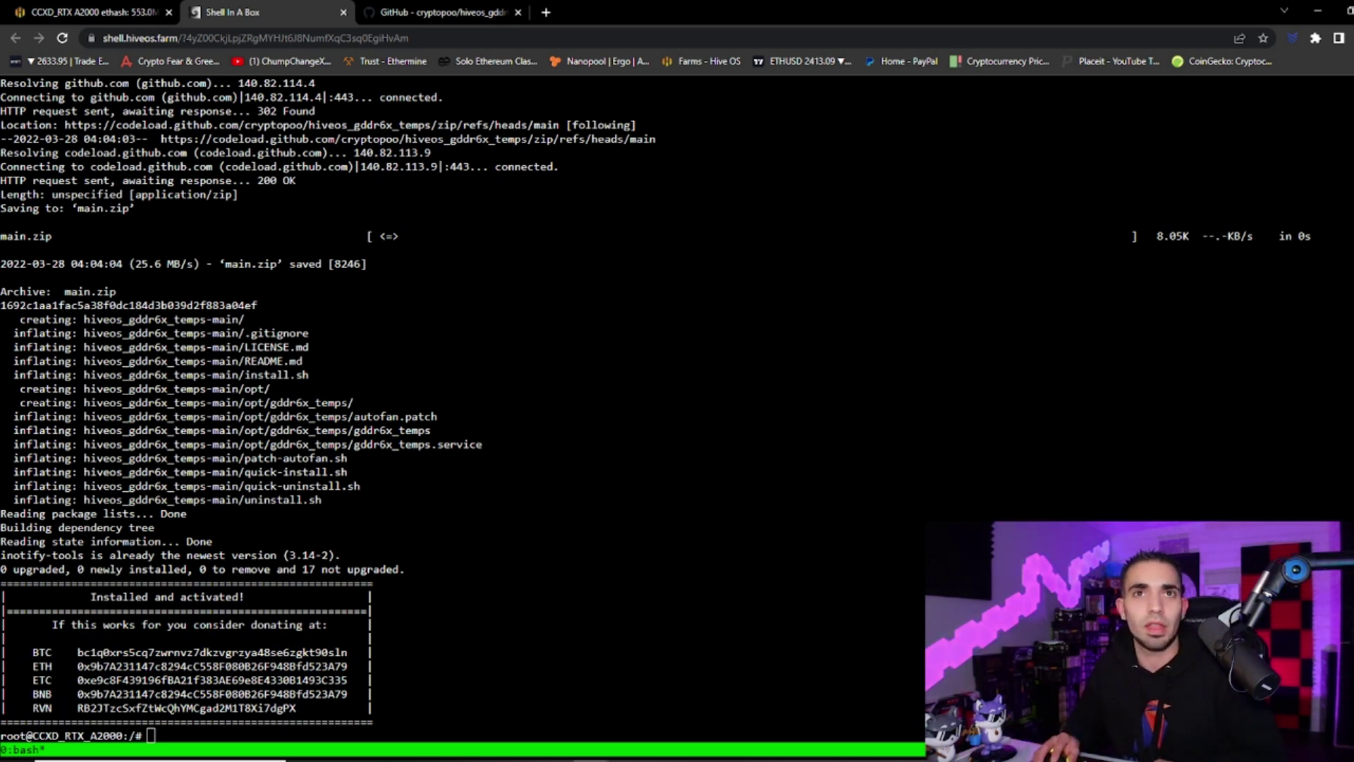
pyautogui.click(343, 14)
# Step: Confirm leaving the shell page and dismiss the hssh dialog on the rig page
pyautogui.click(770, 119)
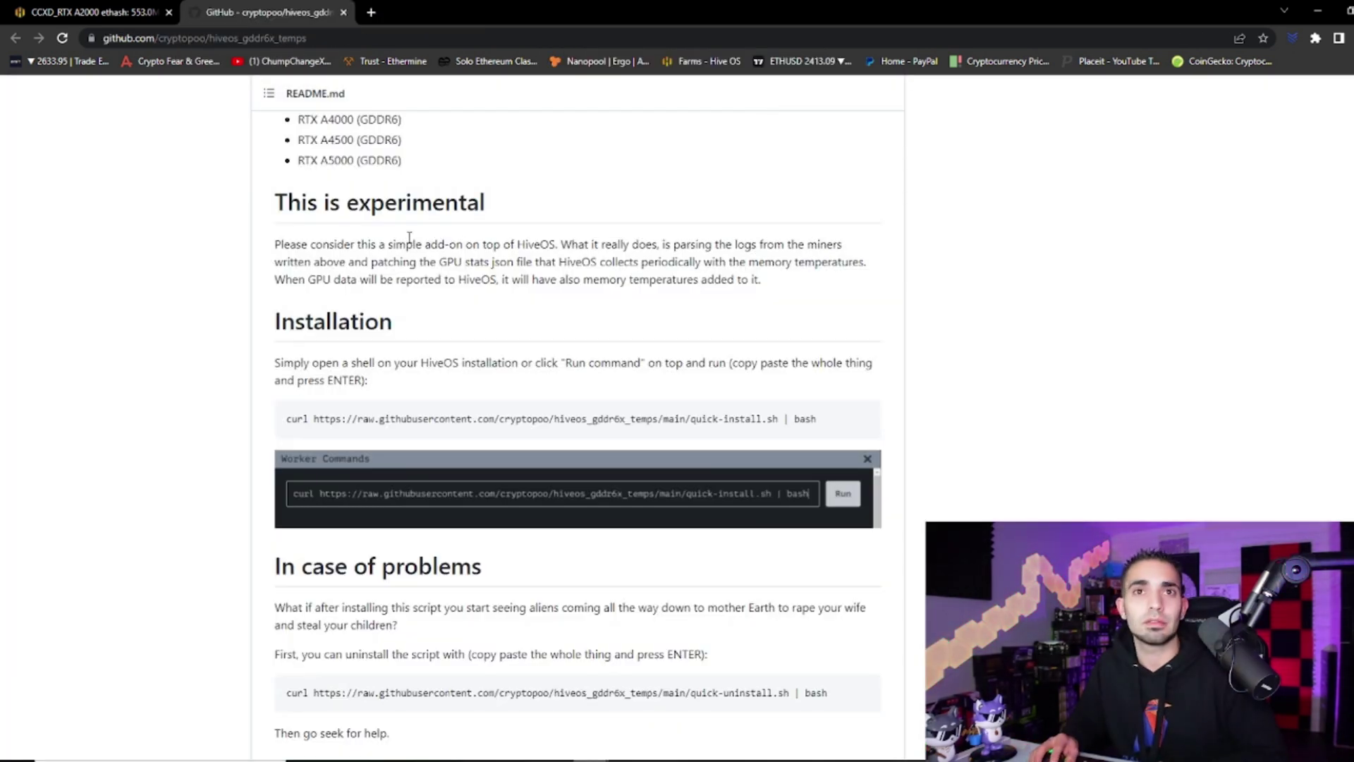
pyautogui.hotkey('ctrl', 'shift', 'Tab')
pyautogui.click(1204, 186)
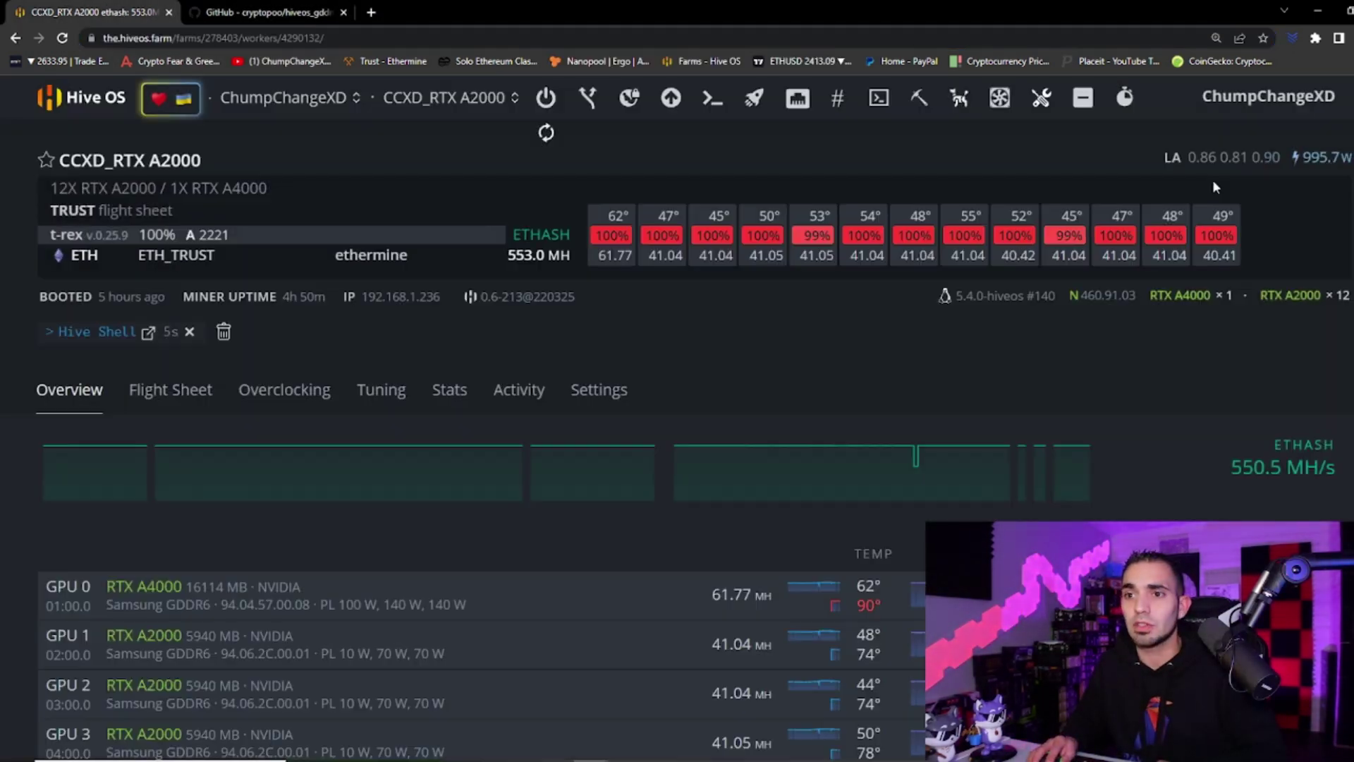
# Step: Refresh the rig stats and check memory temperatures for GPUs 0 through 12
pyautogui.scroll(-2, 1137, 83)
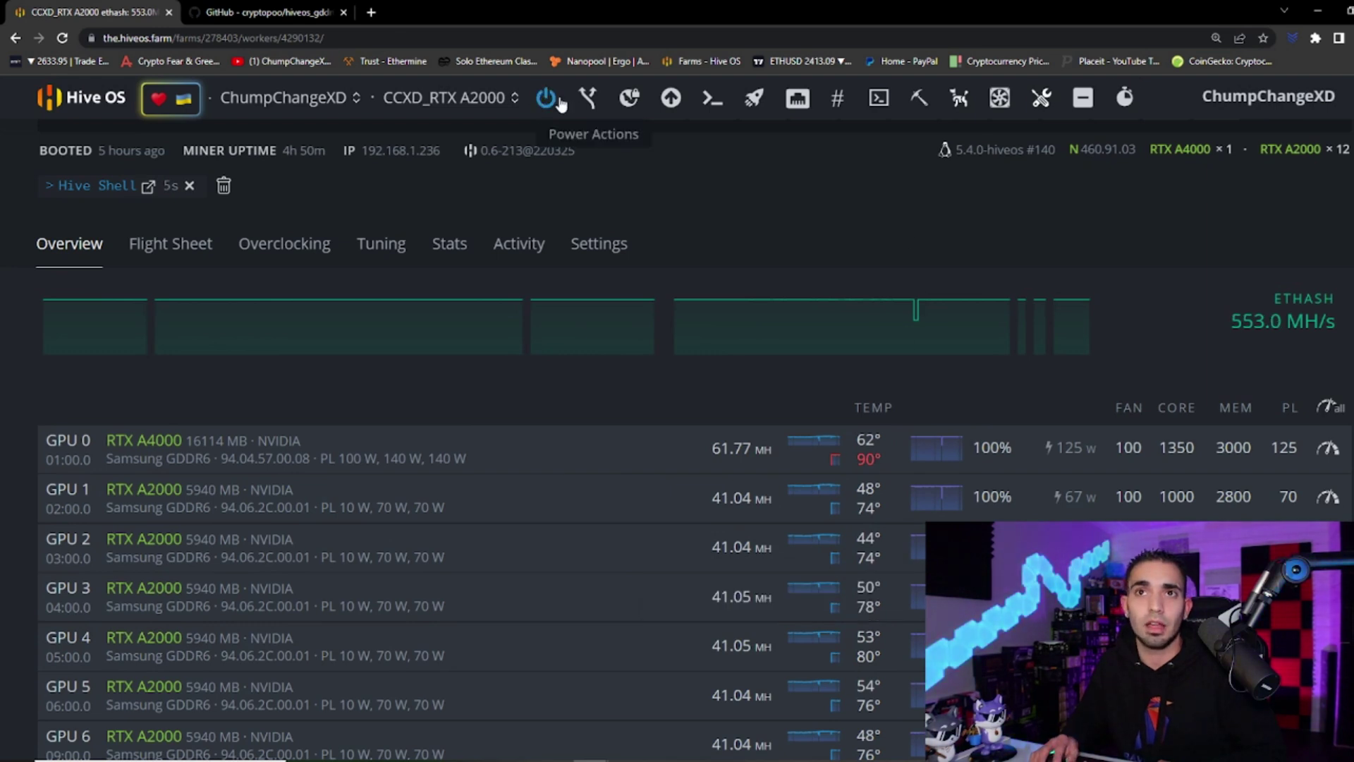
pyautogui.click(547, 134)
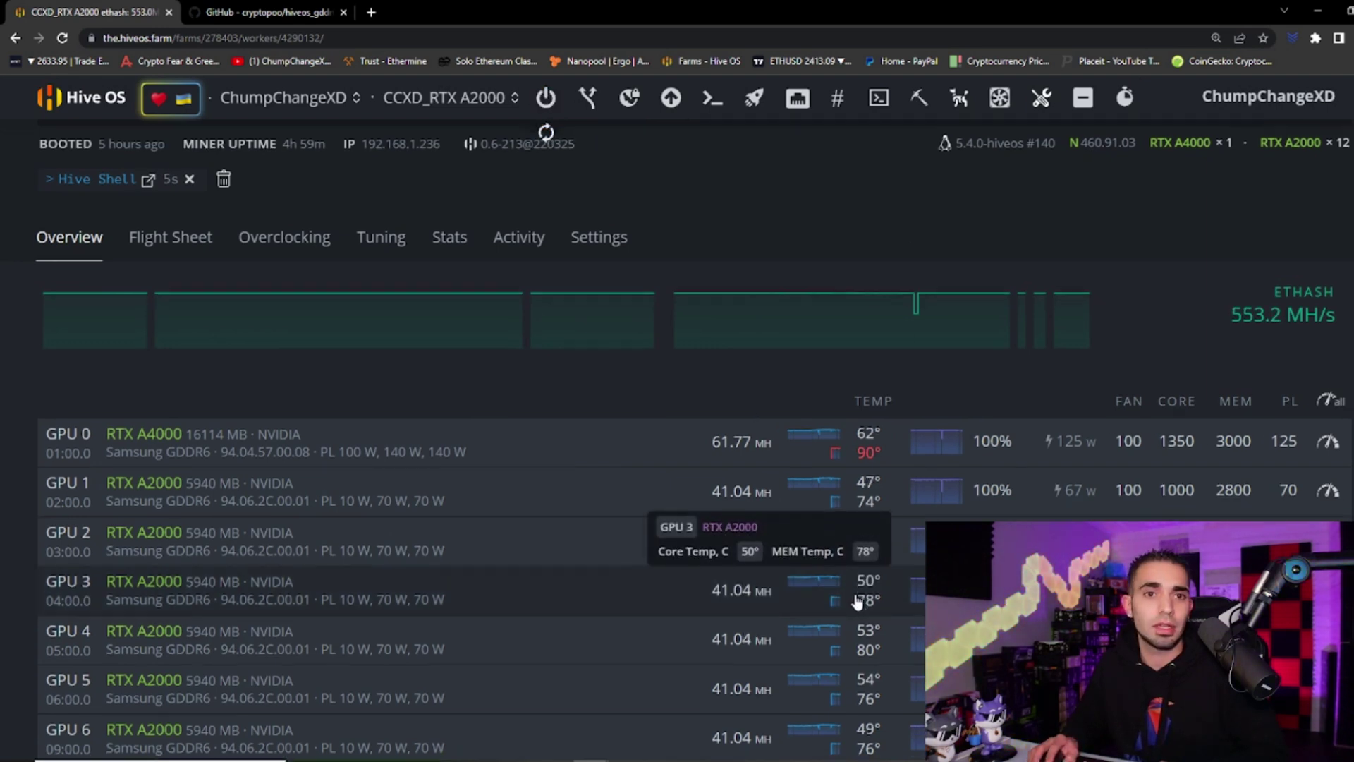
pyautogui.scroll(-1, 860, 606)
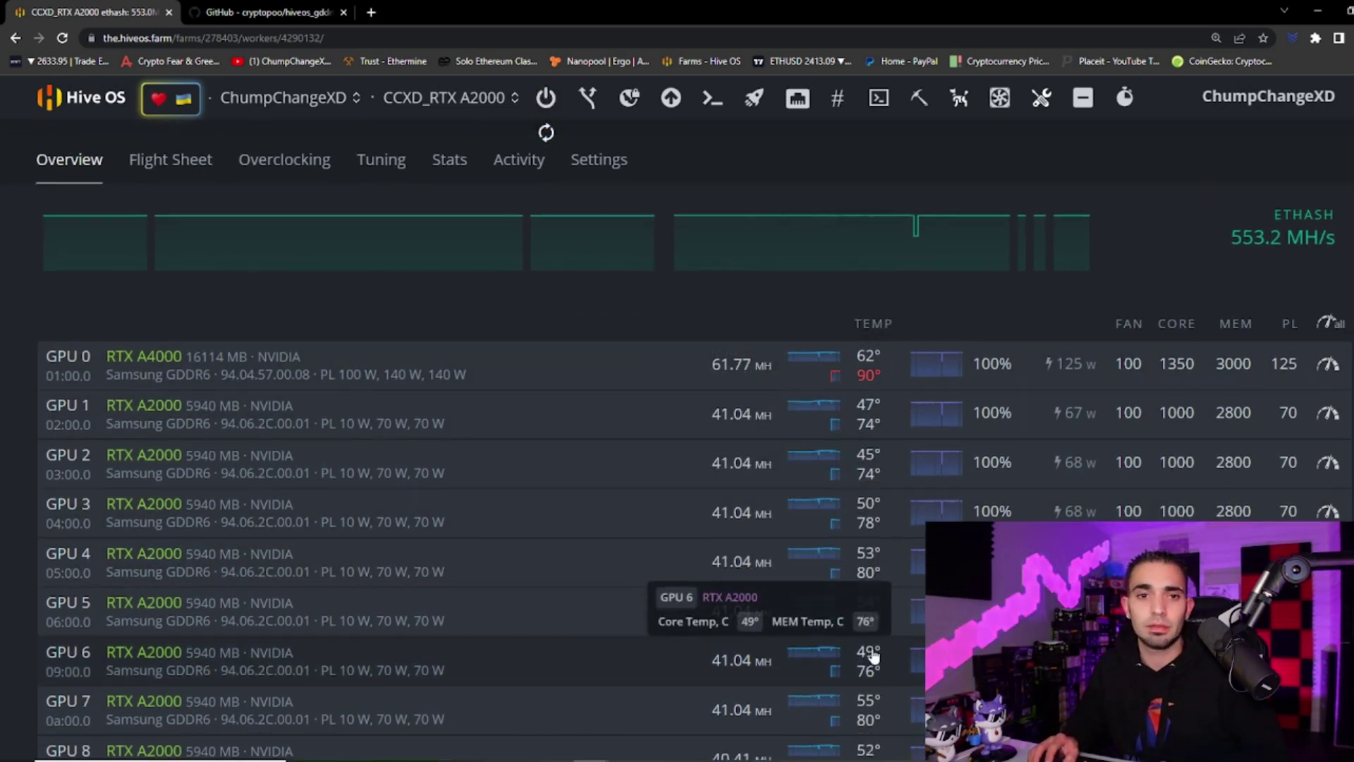
pyautogui.scroll(-2, 870, 631)
pyautogui.scroll(-1, 871, 638)
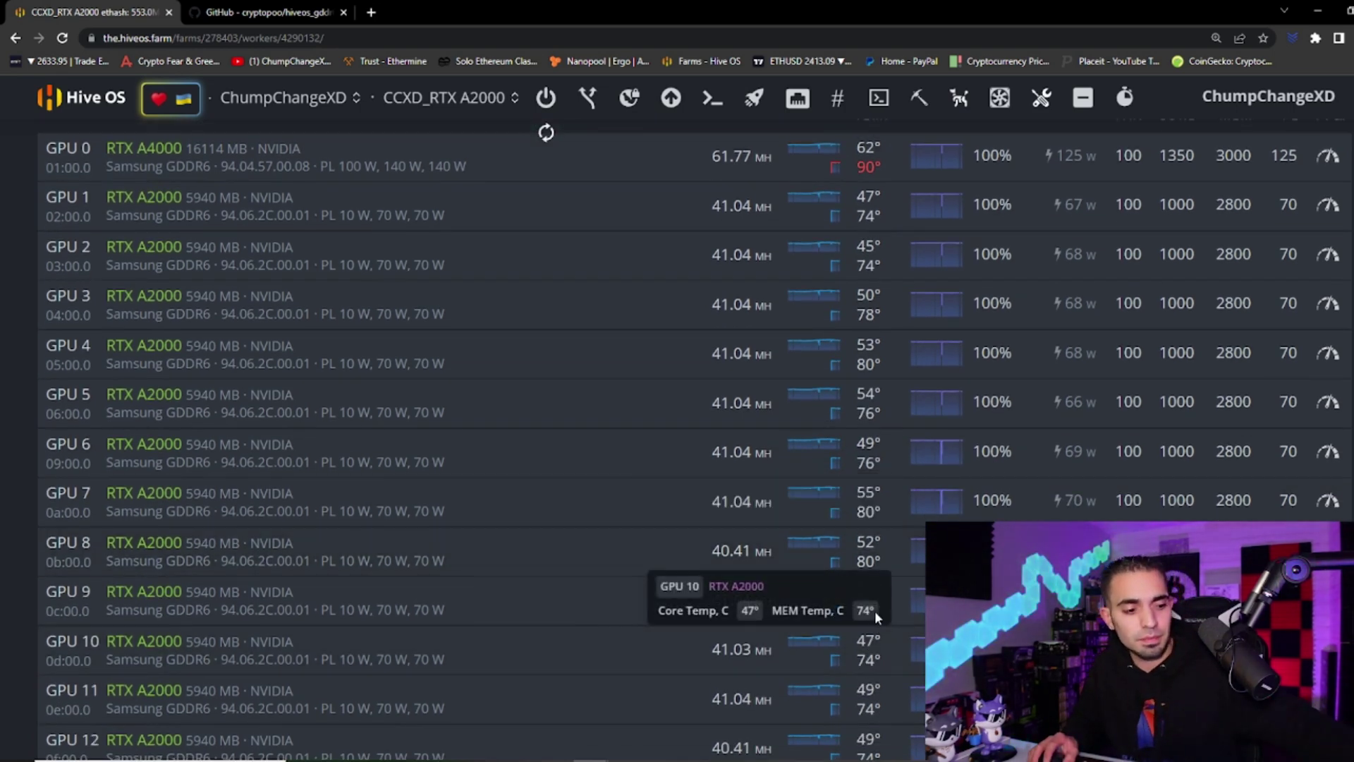